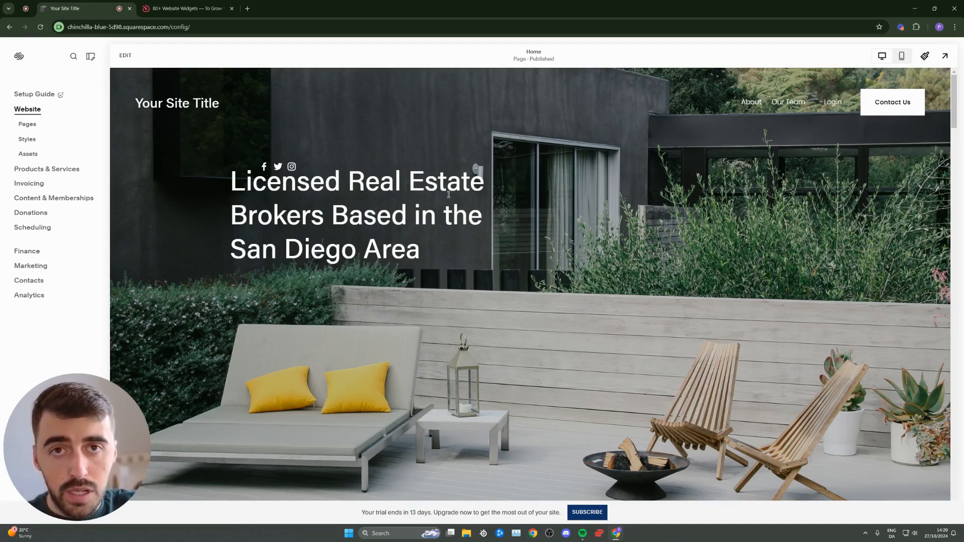
Switch to the Elfsight website and start creating a free Pricing Table widget.
{"action": "key", "text": "ctrl+Tab"}
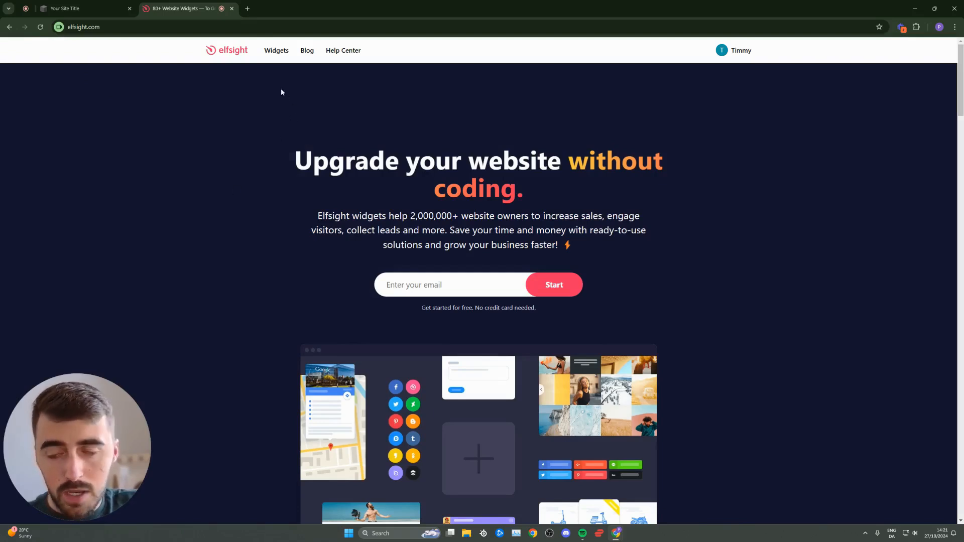
{"action": "mouse_move", "coordinate": [277, 50]}
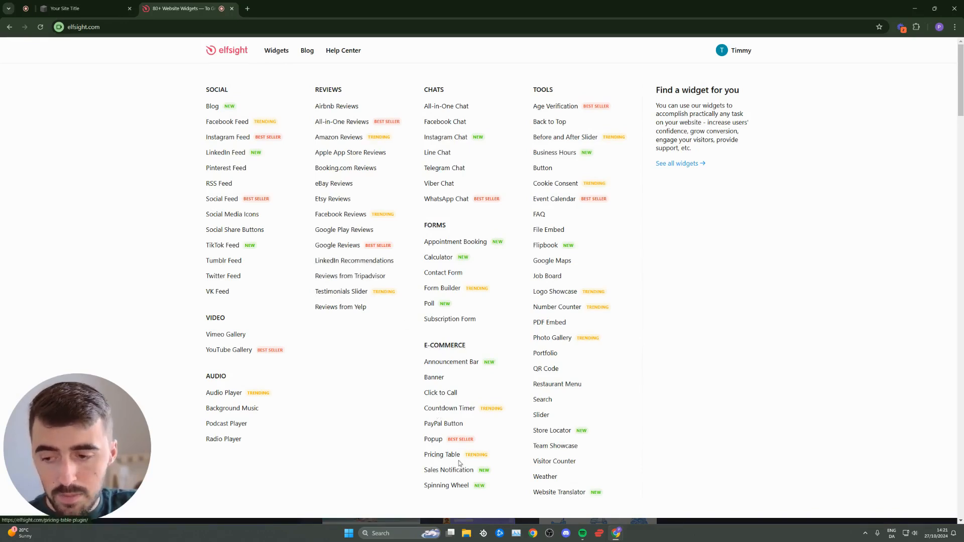
{"action": "left_click", "coordinate": [444, 455]}
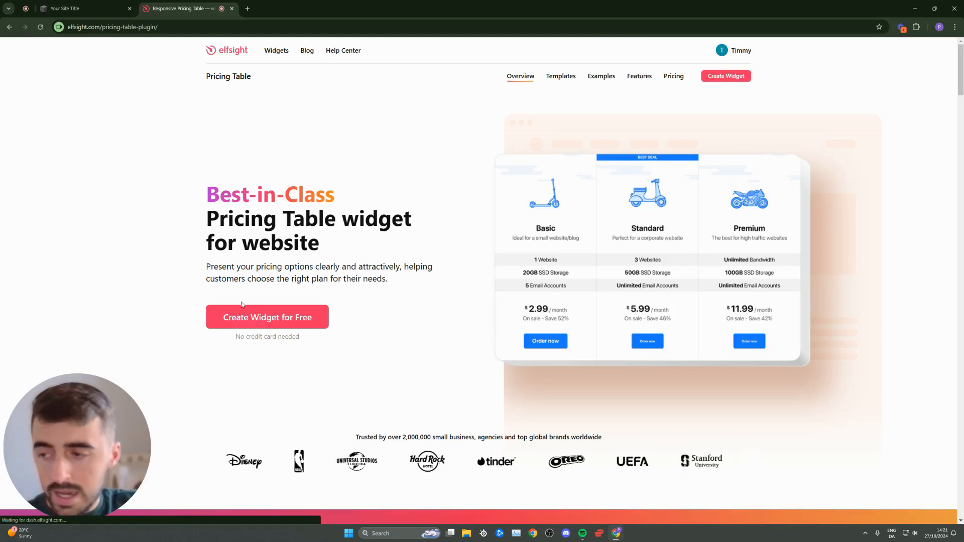
{"action": "left_click", "coordinate": [280, 317]}
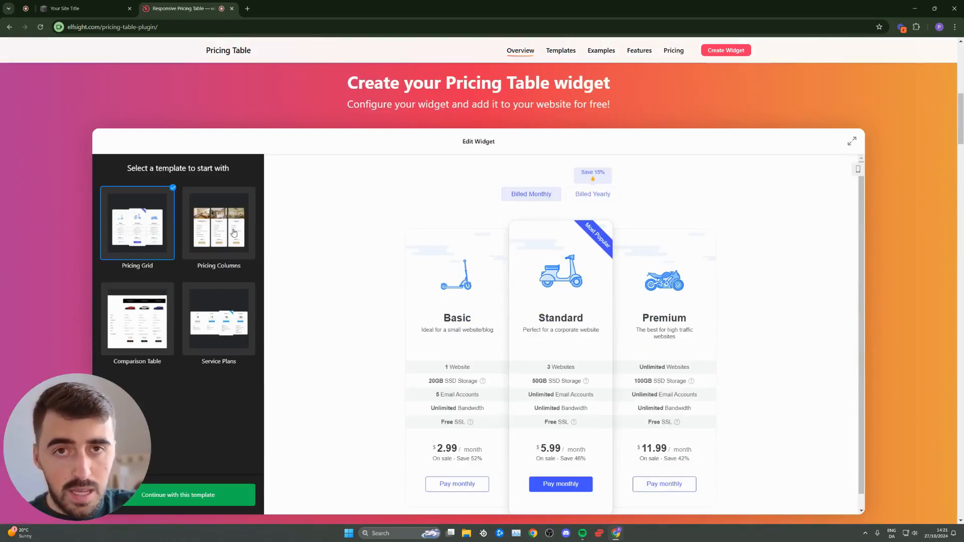
Preview the Comparison Table, Pricing Columns and Pricing Grid templates, and continue with the Service Plans template.
{"action": "left_click", "coordinate": [134, 296]}
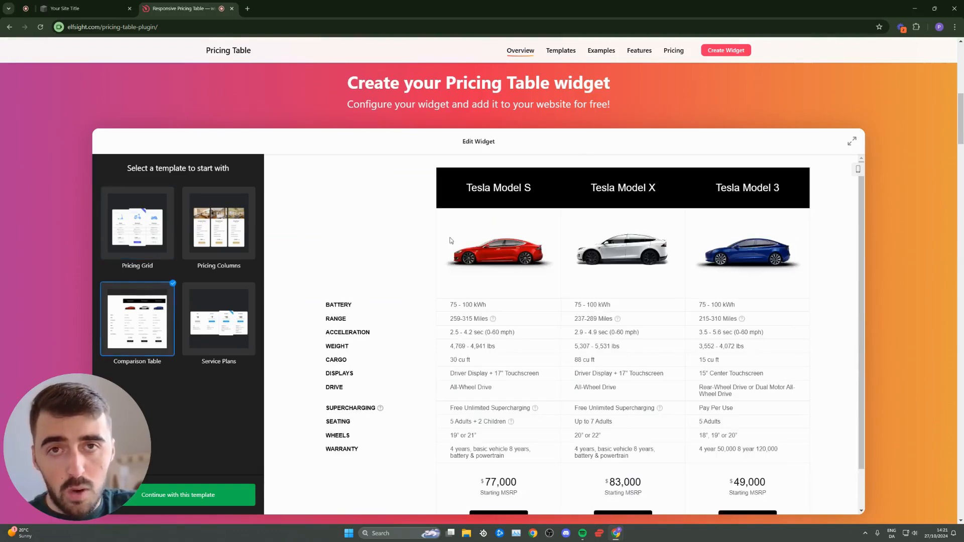
{"action": "left_click", "coordinate": [201, 245]}
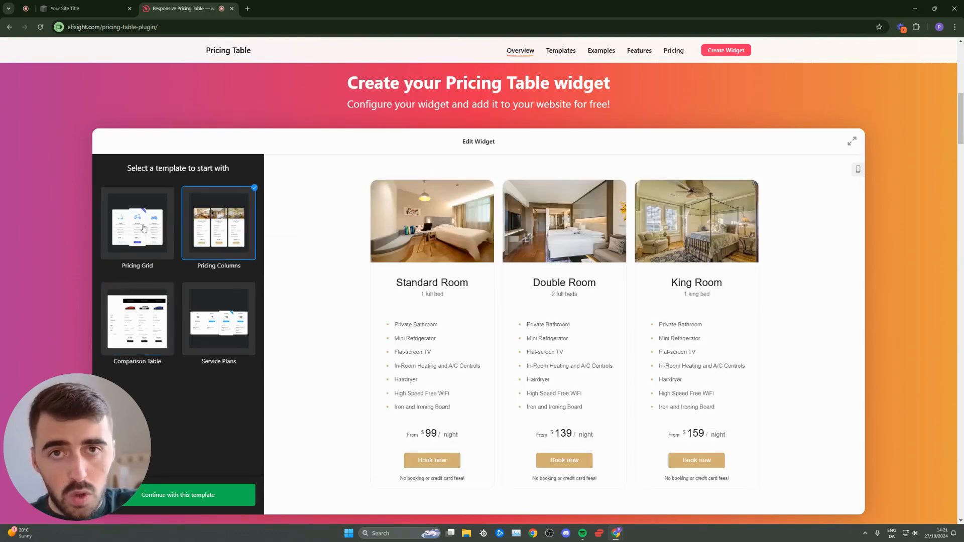
{"action": "left_click", "coordinate": [144, 229]}
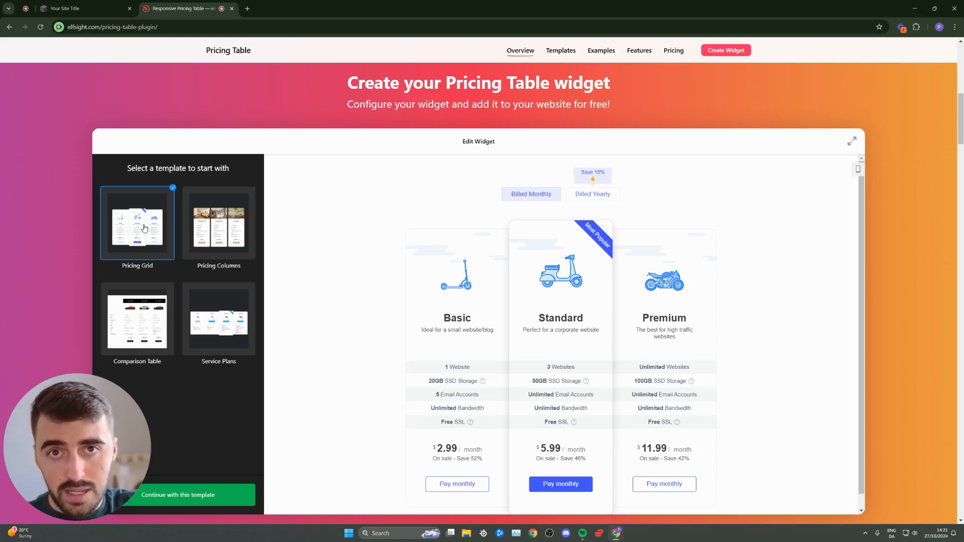
{"action": "left_click", "coordinate": [218, 319]}
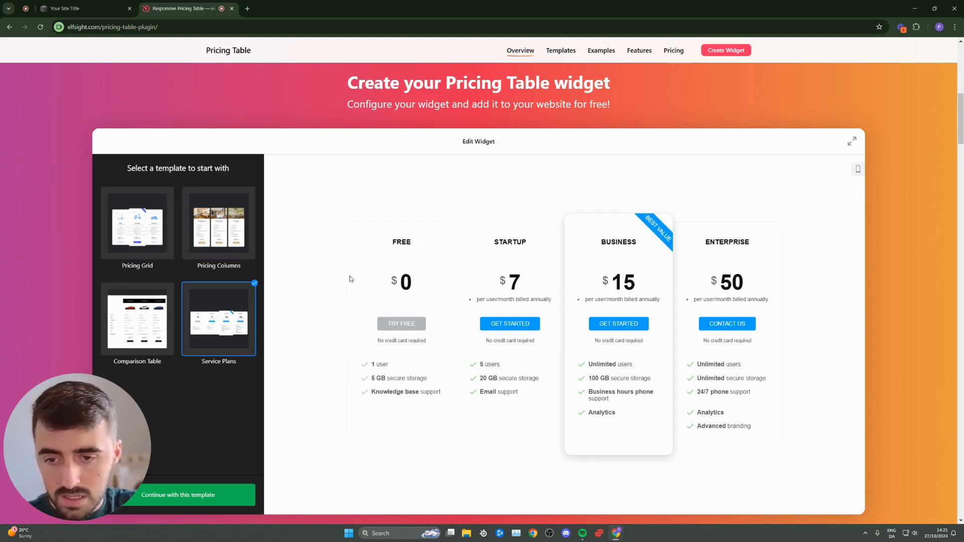
{"action": "scroll", "coordinate": [545, 271], "scroll_direction": "down", "scroll_amount": 1}
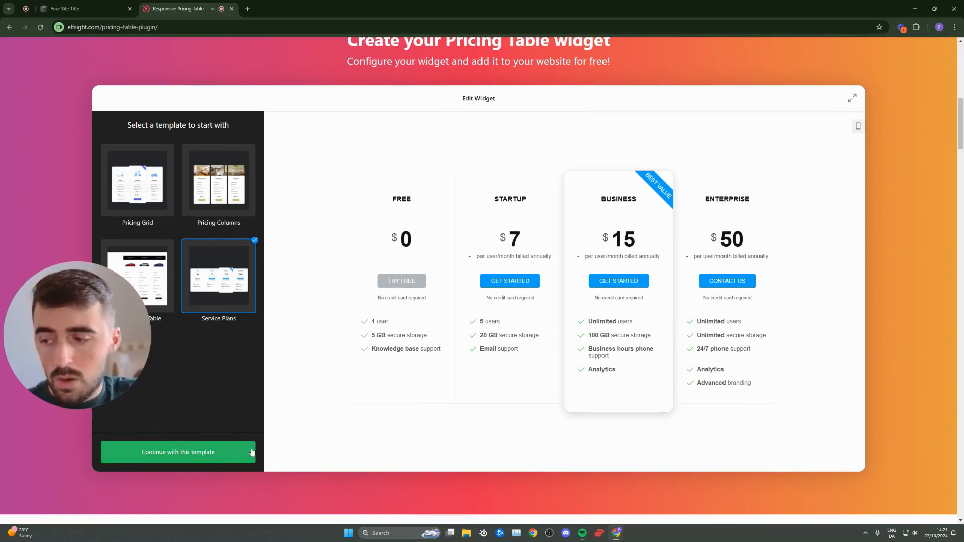
{"action": "left_click", "coordinate": [207, 458]}
Delete the ENTERPRISE column from the pricing table.
{"action": "scroll", "coordinate": [198, 408], "scroll_direction": "up", "scroll_amount": 1}
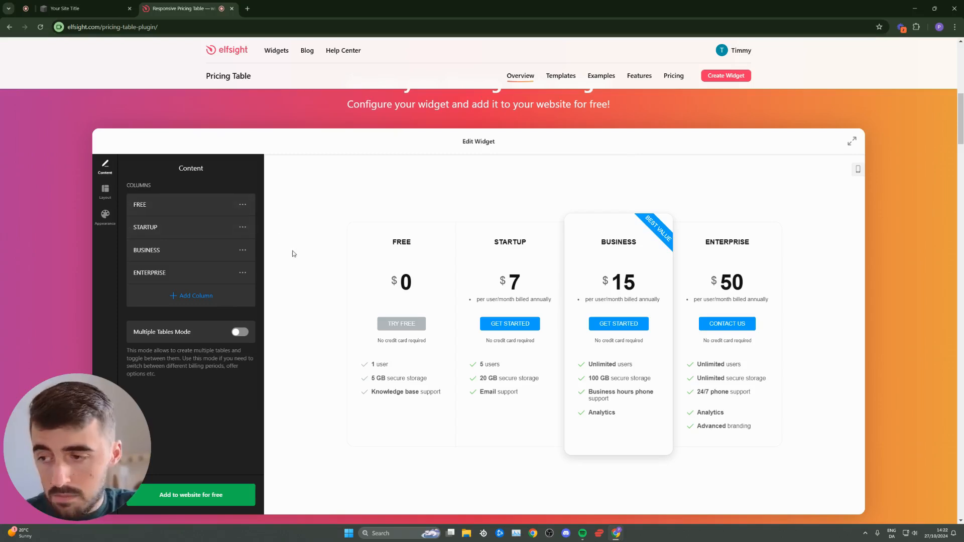
{"action": "left_click", "coordinate": [242, 273]}
{"action": "left_click", "coordinate": [251, 320]}
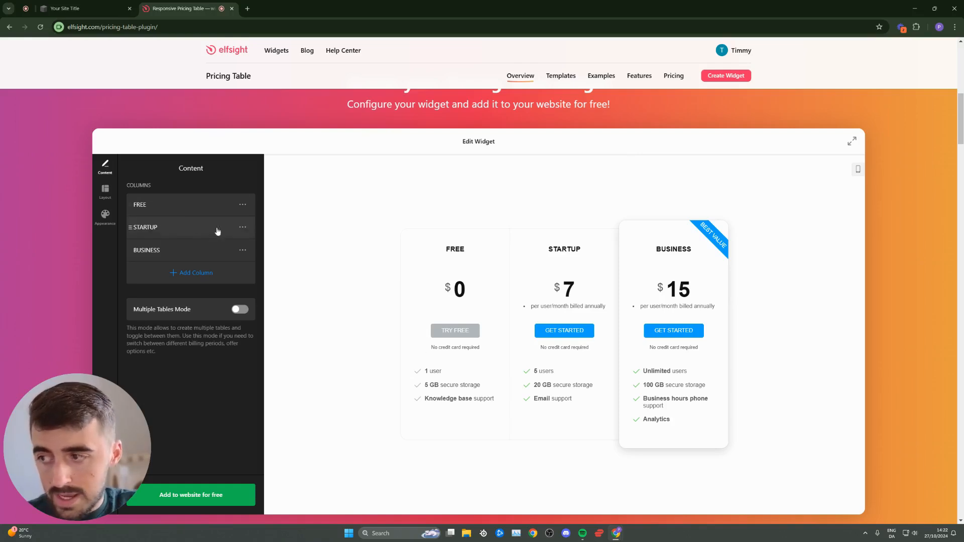
Open the FREE column and examine its title, features, price and button settings.
{"action": "left_click", "coordinate": [191, 204]}
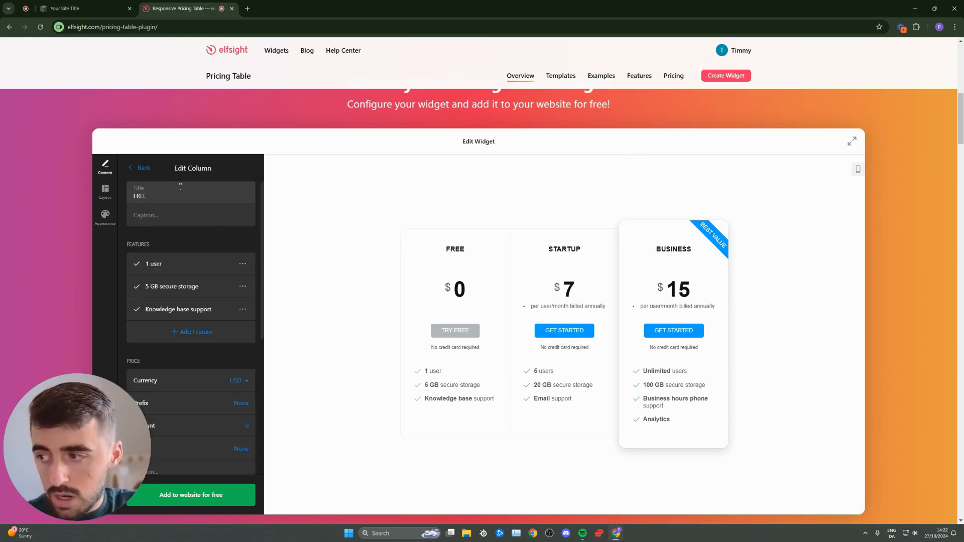
{"action": "left_click", "coordinate": [180, 186]}
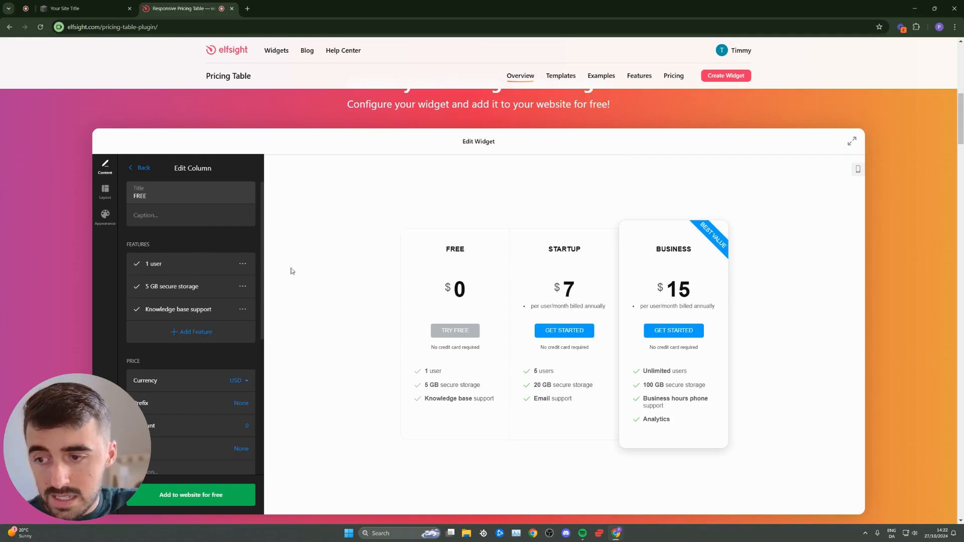
{"action": "scroll", "coordinate": [311, 291], "scroll_direction": "down", "scroll_amount": 1}
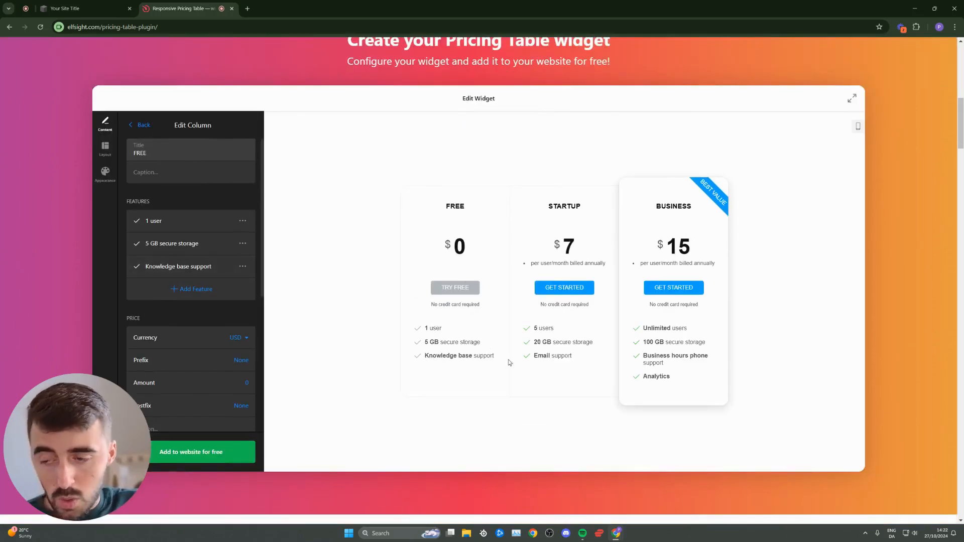
{"action": "scroll", "coordinate": [240, 275], "scroll_direction": "down", "scroll_amount": 5}
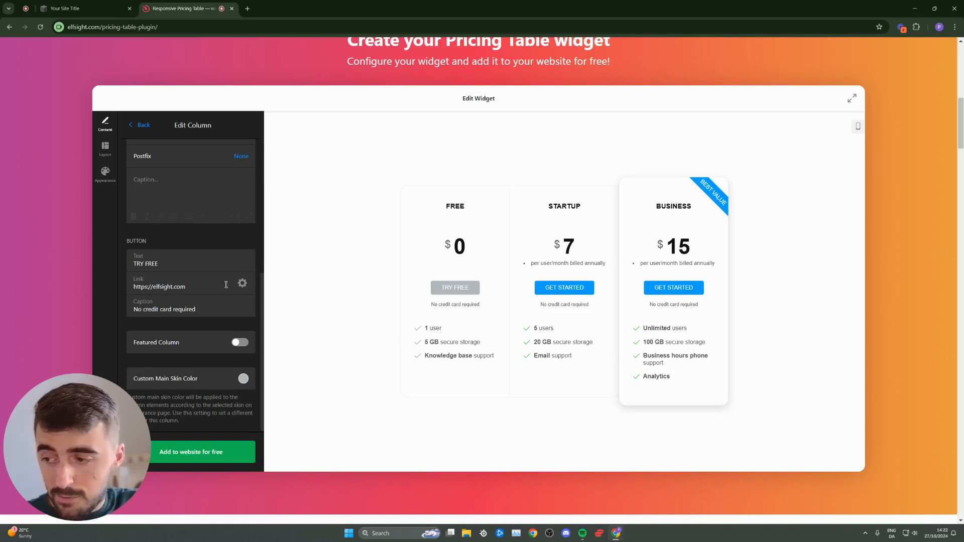
{"action": "scroll", "coordinate": [201, 261], "scroll_direction": "up", "scroll_amount": 5}
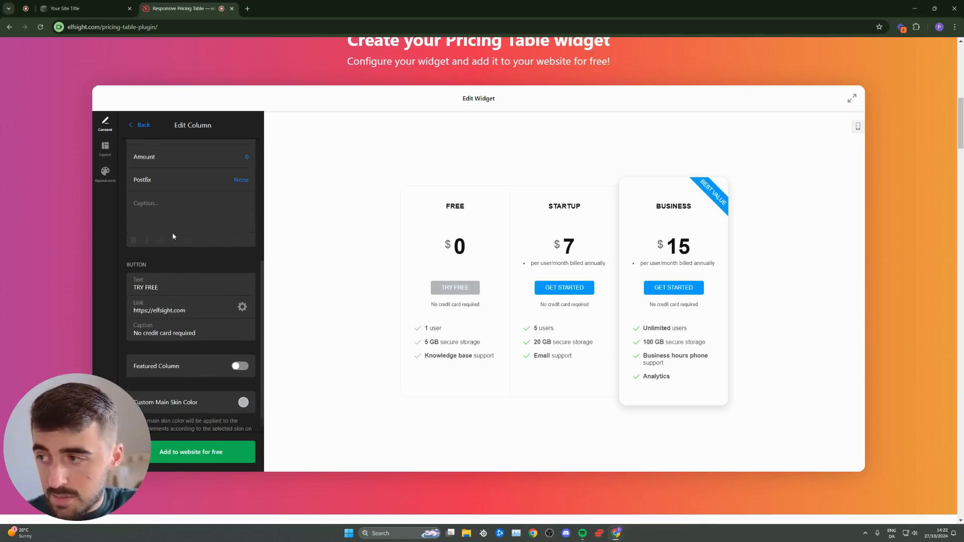
Try the Columns and Table layouts and the Picture and Title visibility options, and return to the Grid layout.
{"action": "left_click", "coordinate": [108, 153]}
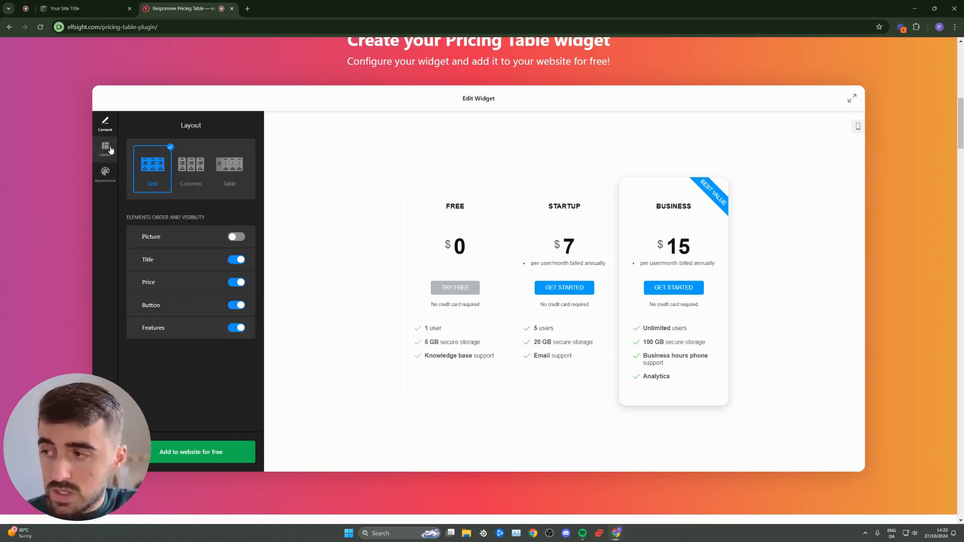
{"action": "left_click", "coordinate": [202, 172]}
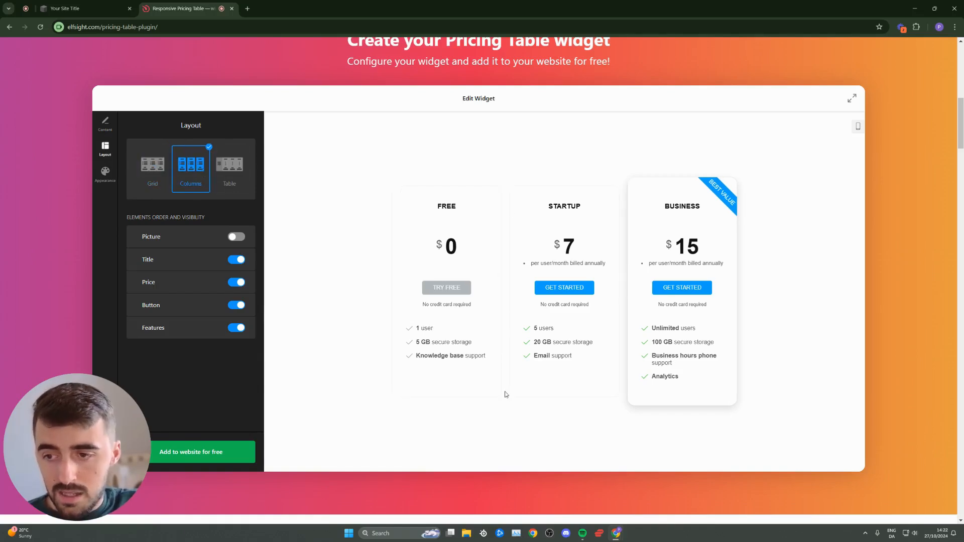
{"action": "left_click", "coordinate": [229, 165]}
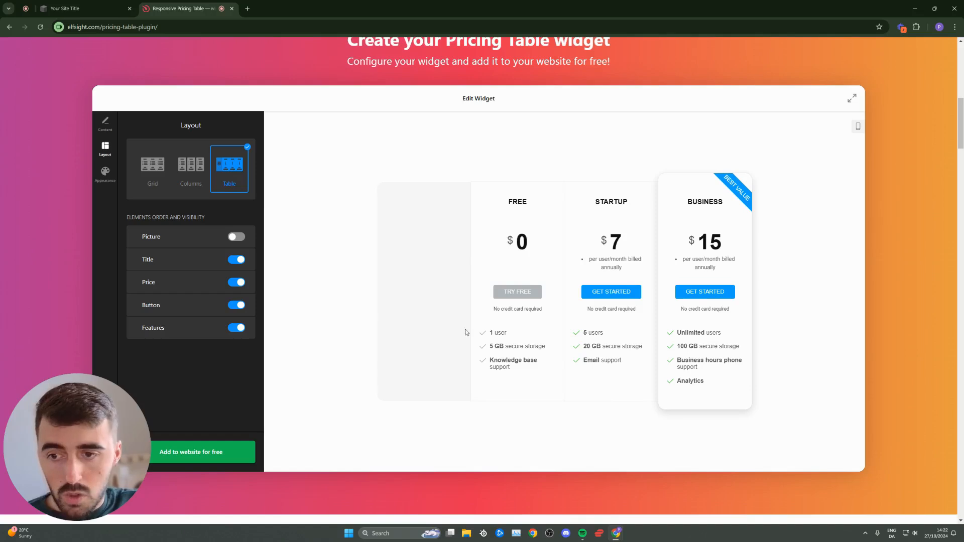
{"action": "left_click", "coordinate": [153, 168]}
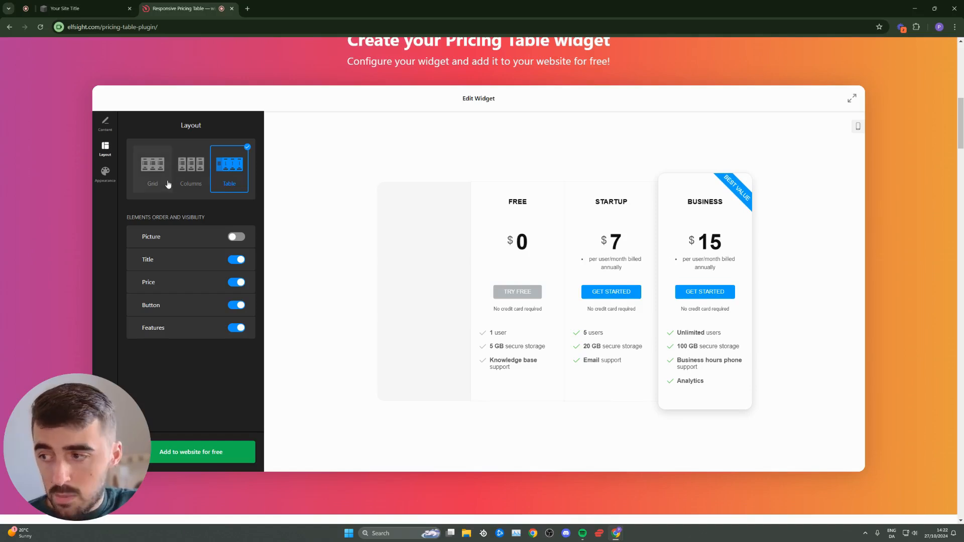
{"action": "left_click", "coordinate": [236, 236]}
{"action": "left_click", "coordinate": [237, 260]}
{"action": "left_click", "coordinate": [237, 259]}
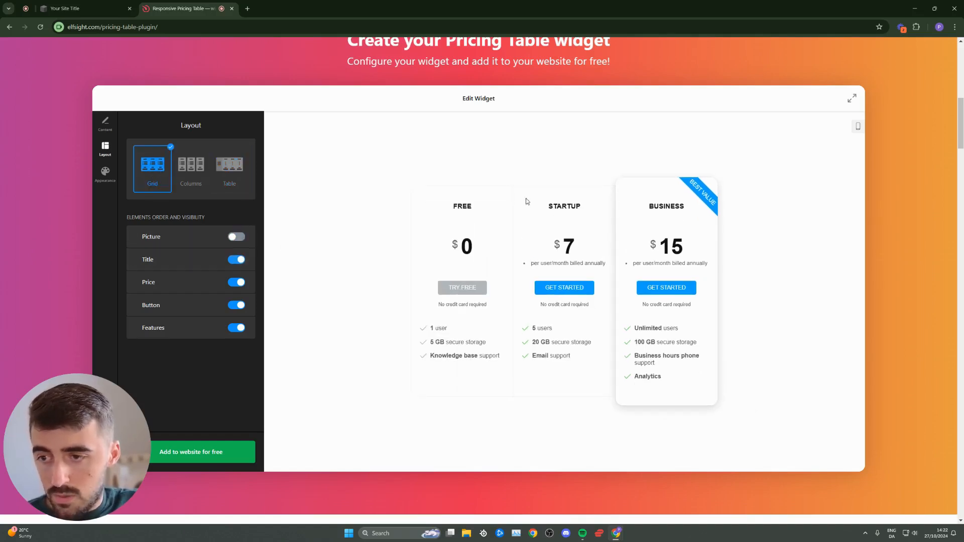
Examine the widget's appearance options, including skin colors and customizable elements, and revisit its content and layout settings.
{"action": "left_click", "coordinate": [105, 172]}
{"action": "scroll", "coordinate": [205, 230], "scroll_direction": "down", "scroll_amount": 3}
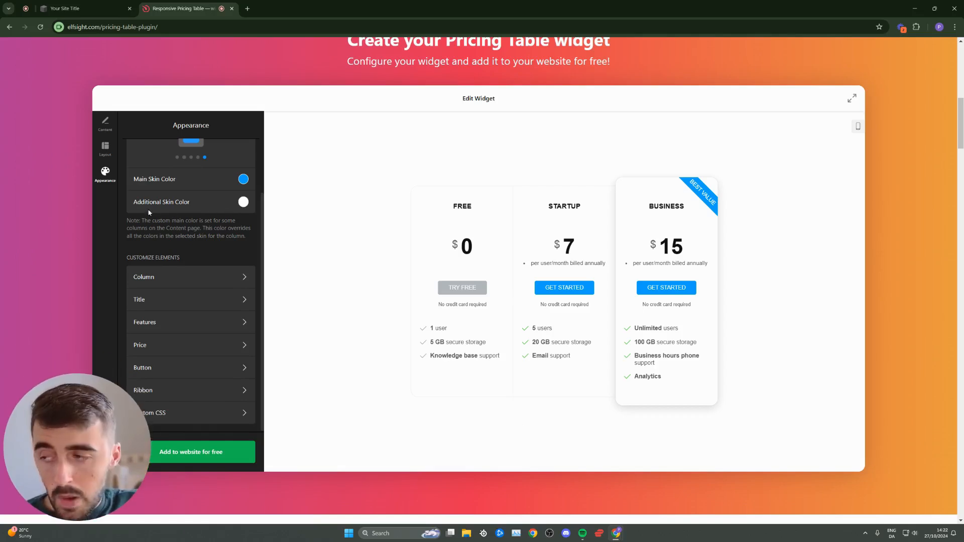
{"action": "scroll", "coordinate": [227, 249], "scroll_direction": "up", "scroll_amount": 1}
{"action": "left_click", "coordinate": [105, 149]}
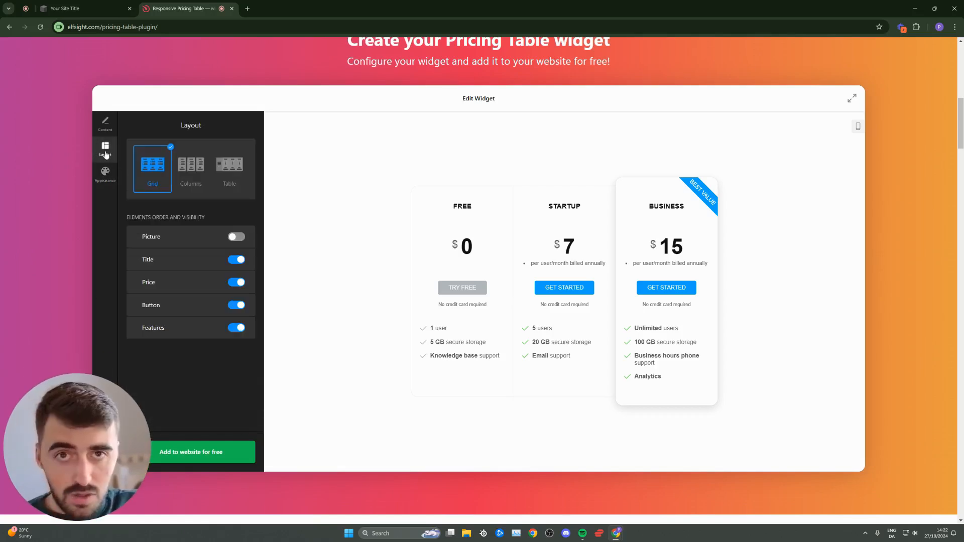
{"action": "left_click", "coordinate": [108, 129]}
{"action": "left_click", "coordinate": [106, 155]}
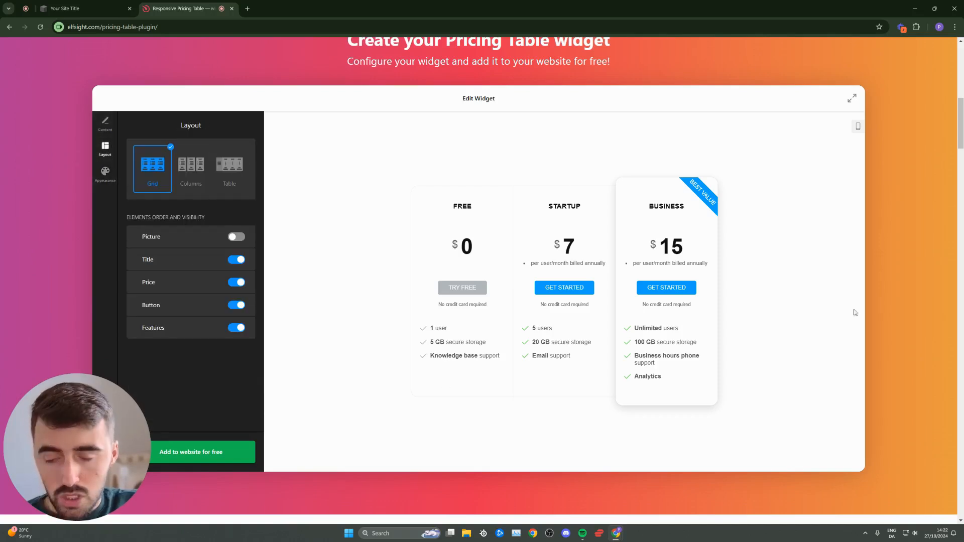
{"action": "left_click_drag", "start_coordinate": [120, 510], "coordinate": [121, 439]}
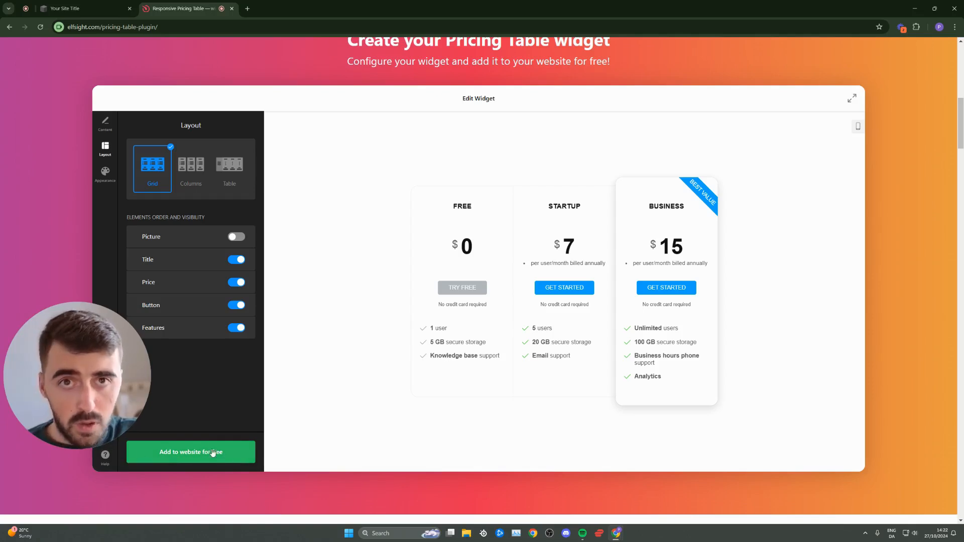
Add the pricing table widget to the website for free and review the available Elfsight plans.
{"action": "left_click", "coordinate": [189, 459]}
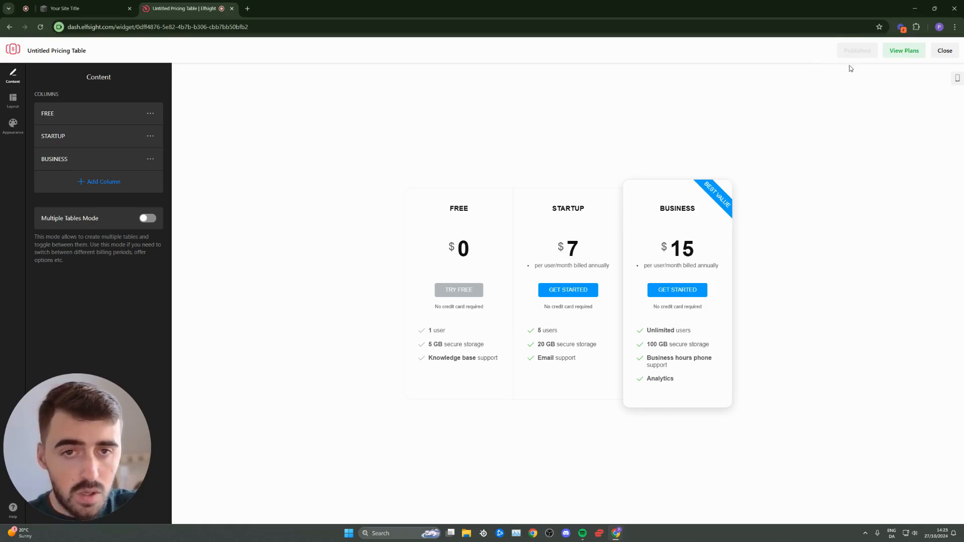
{"action": "left_click", "coordinate": [903, 59]}
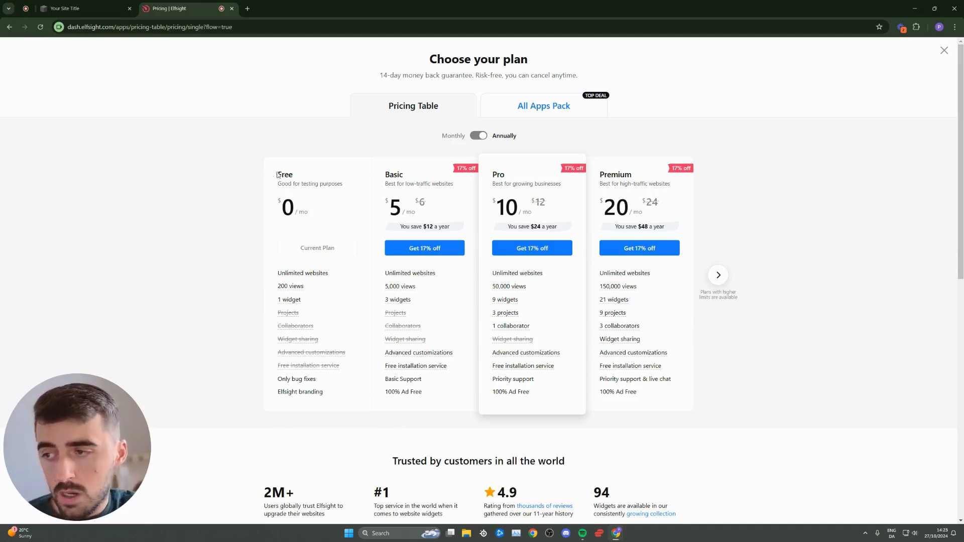
{"action": "mouse_move", "coordinate": [294, 301]}
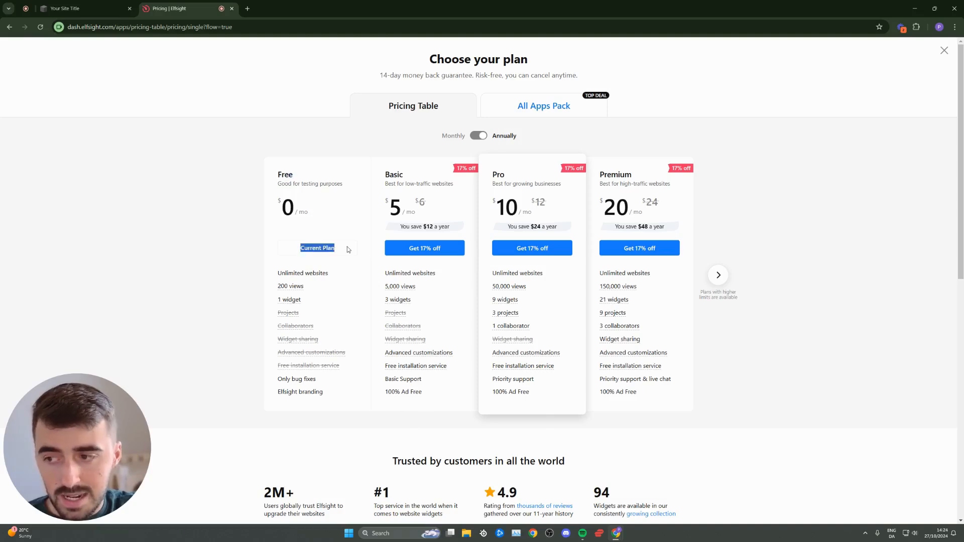
Leave the plan selection and the widget editor, and copy the pricing table's embed code.
{"action": "left_click", "coordinate": [945, 52]}
{"action": "left_click", "coordinate": [945, 50]}
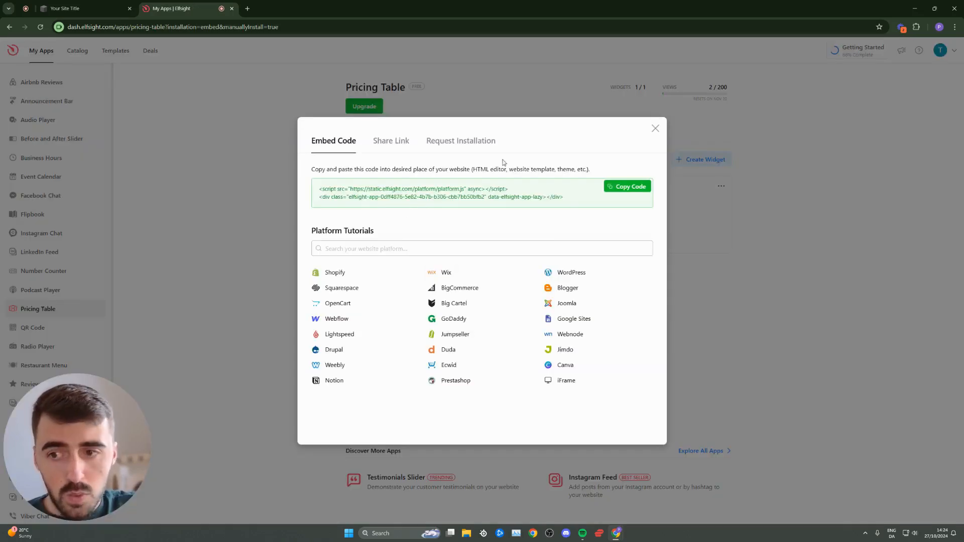
{"action": "left_click", "coordinate": [636, 191]}
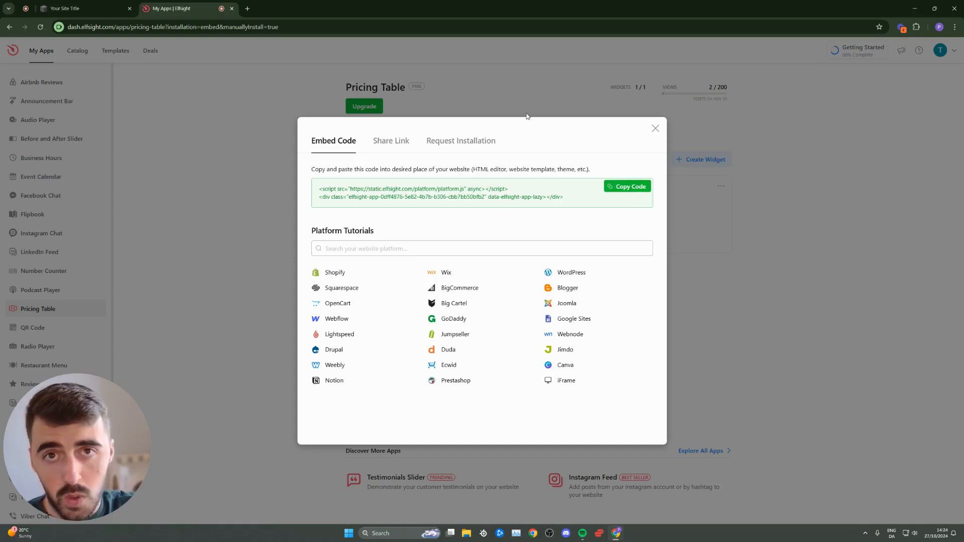
Switch to the Squarespace site, start editing the Home page, and add a blank section above Featured Listings.
{"action": "key", "text": "ctrl+Tab"}
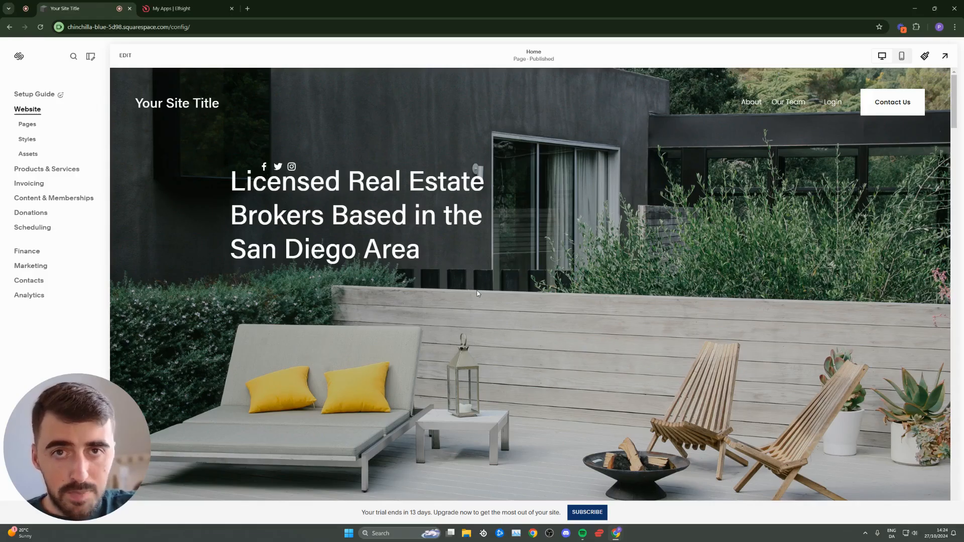
{"action": "left_click", "coordinate": [125, 56]}
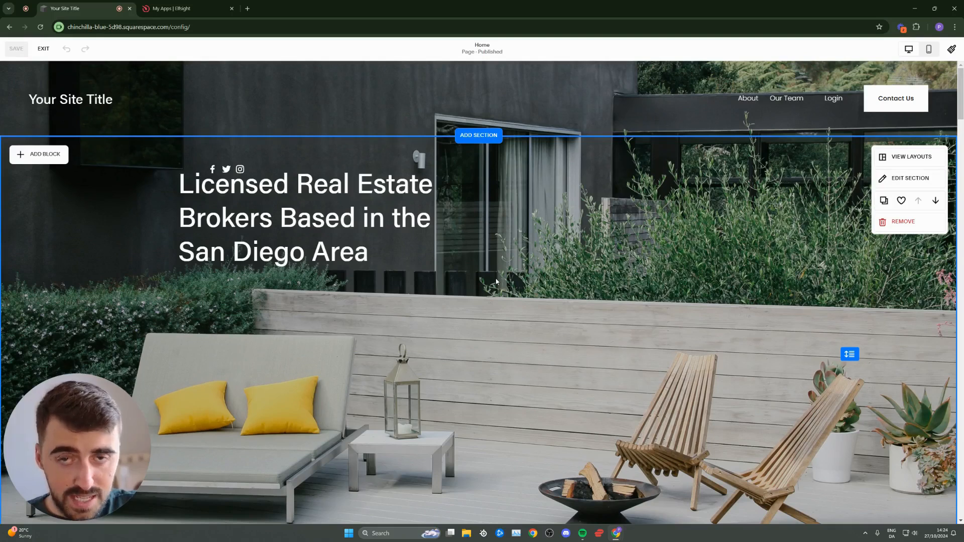
{"action": "scroll", "coordinate": [631, 263], "scroll_direction": "down", "scroll_amount": 6}
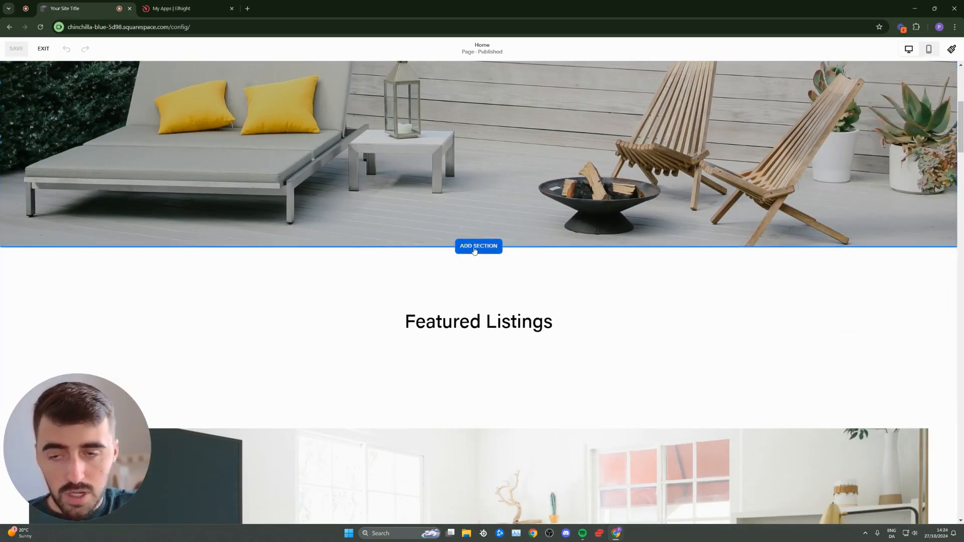
{"action": "left_click", "coordinate": [487, 248]}
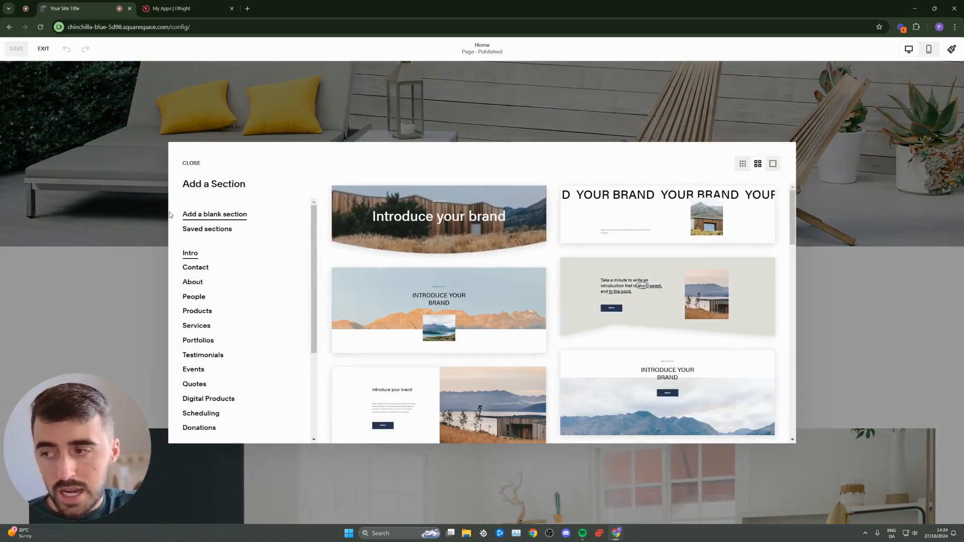
{"action": "left_click", "coordinate": [224, 215]}
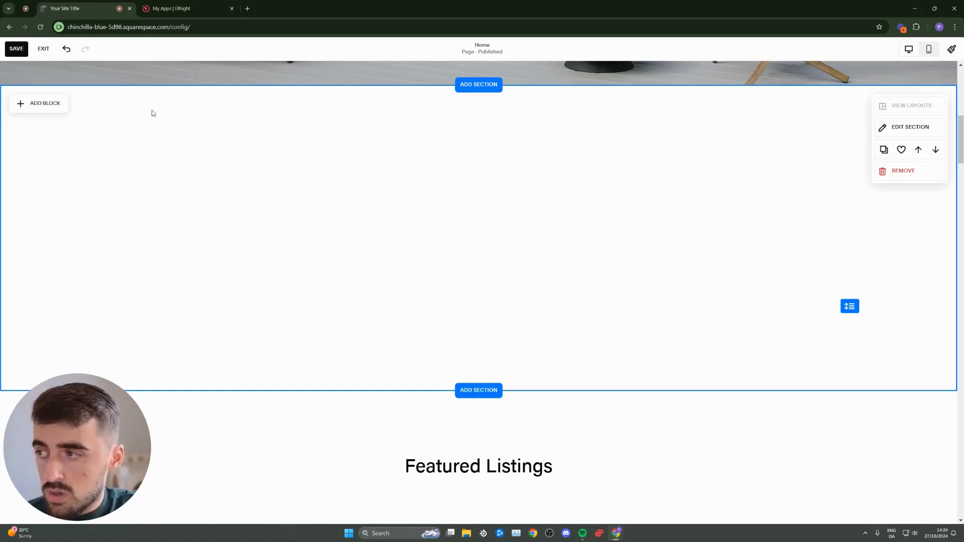
Add a Code block to the new blank section and move it to the section's horizontal center.
{"action": "left_click", "coordinate": [42, 105]}
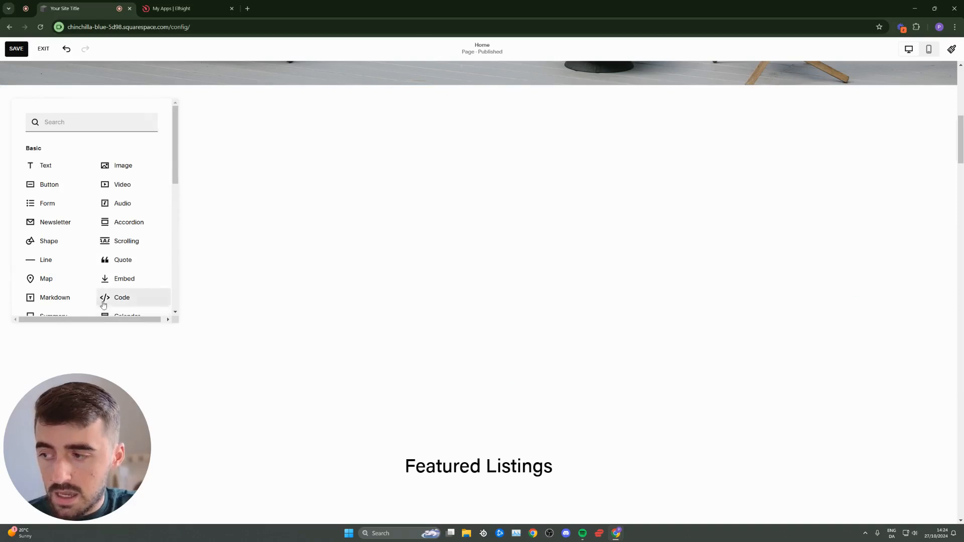
{"action": "left_click", "coordinate": [123, 300]}
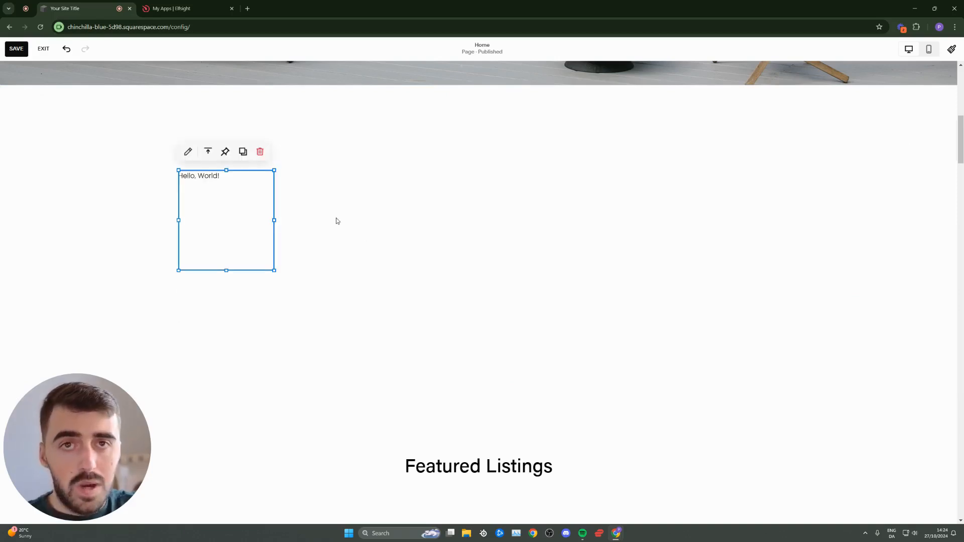
{"action": "left_click_drag", "start_coordinate": [224, 200], "coordinate": [484, 226]}
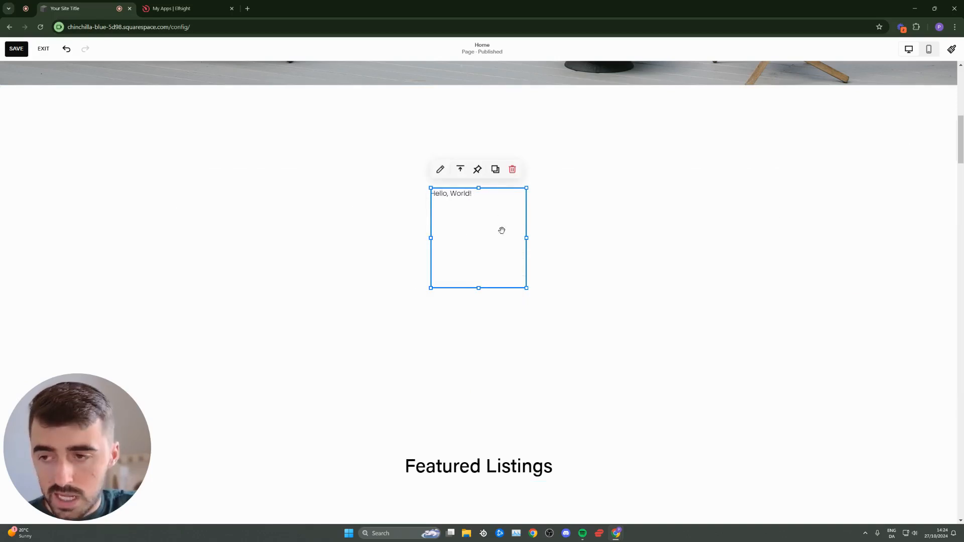
Replace the Code block's placeholder HTML with the copied Elfsight pricing table embed code and close the block's editor.
{"action": "left_click", "coordinate": [441, 170]}
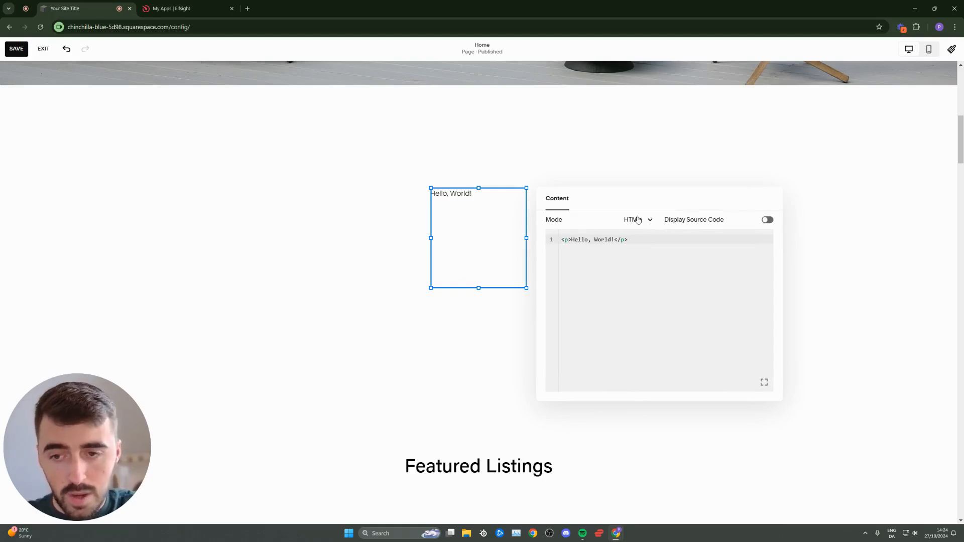
{"action": "left_click_drag", "start_coordinate": [659, 246], "coordinate": [566, 240]}
{"action": "key", "text": "BackSpace"}
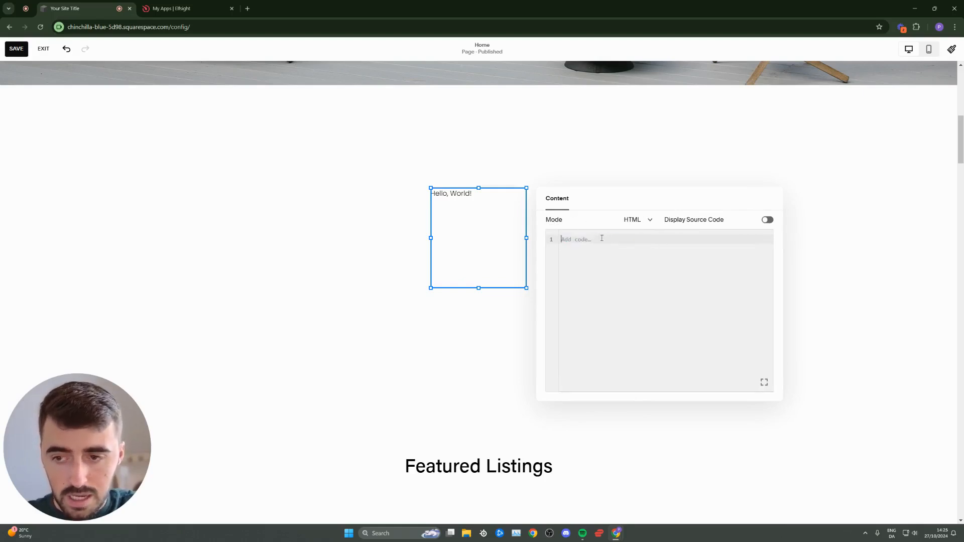
{"action": "key", "text": "ctrl+v"}
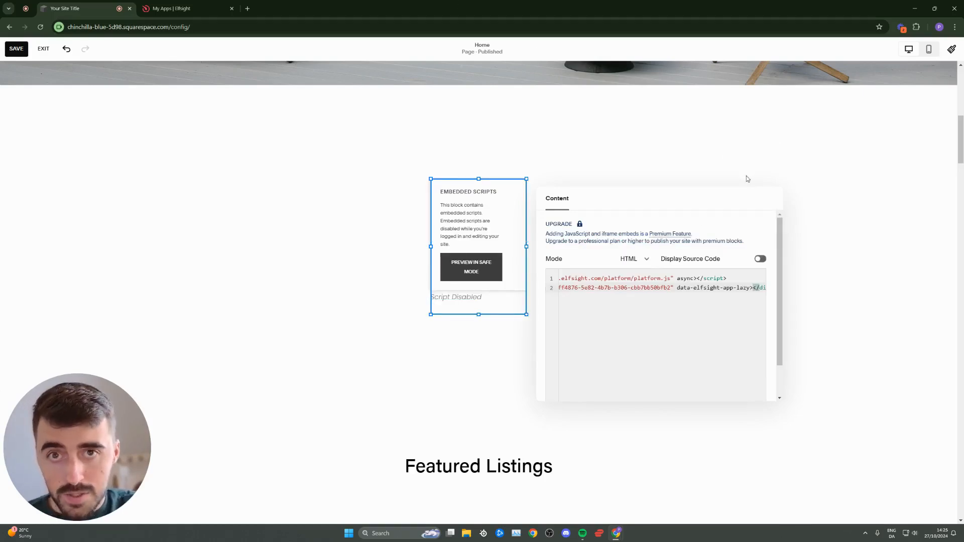
{"action": "left_click", "coordinate": [728, 166]}
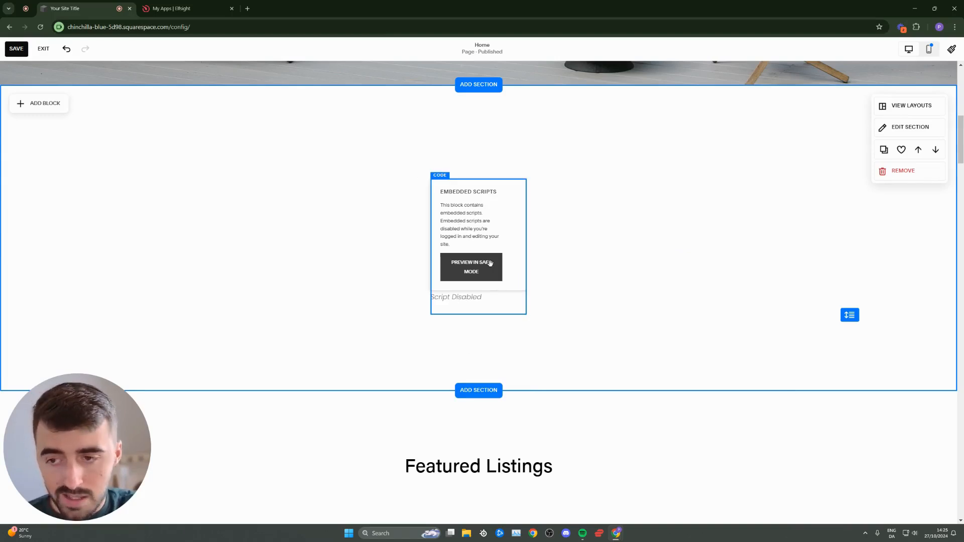
Preview the Code block in safe mode, then widen it on both sides and make it taller to give the pricing table more room.
{"action": "left_click", "coordinate": [460, 264]}
{"action": "left_click", "coordinate": [459, 260]}
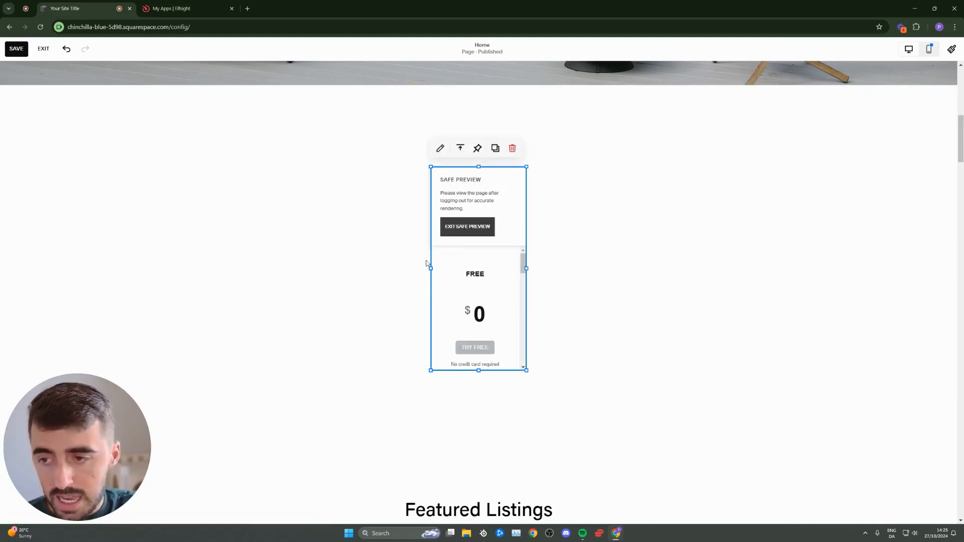
{"action": "left_click_drag", "start_coordinate": [431, 271], "coordinate": [281, 276]}
{"action": "left_click_drag", "start_coordinate": [526, 270], "coordinate": [778, 270]}
{"action": "left_click_drag", "start_coordinate": [278, 270], "coordinate": [179, 270]}
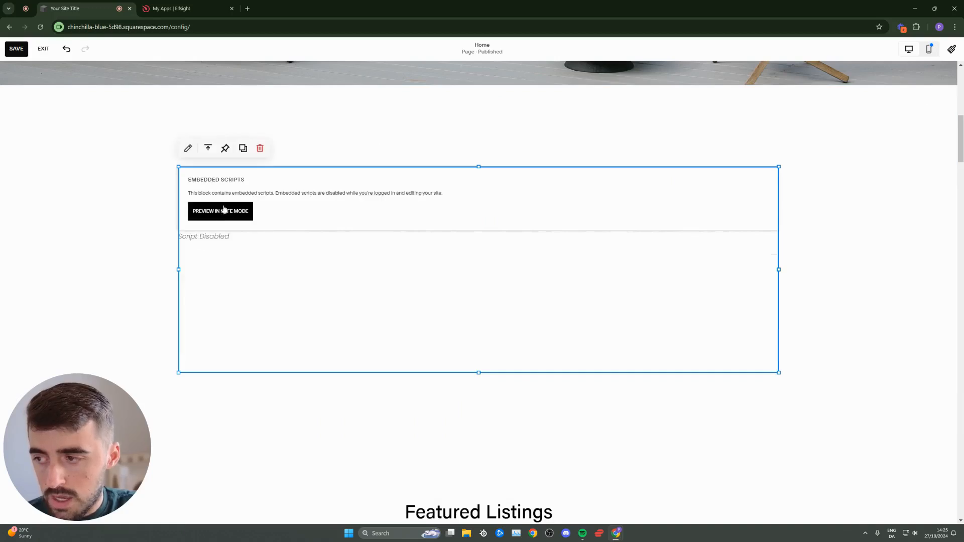
{"action": "left_click_drag", "start_coordinate": [487, 373], "coordinate": [478, 482]}
{"action": "scroll", "coordinate": [505, 381], "scroll_direction": "down", "scroll_amount": 2}
{"action": "left_click_drag", "start_coordinate": [481, 392], "coordinate": [481, 399]}
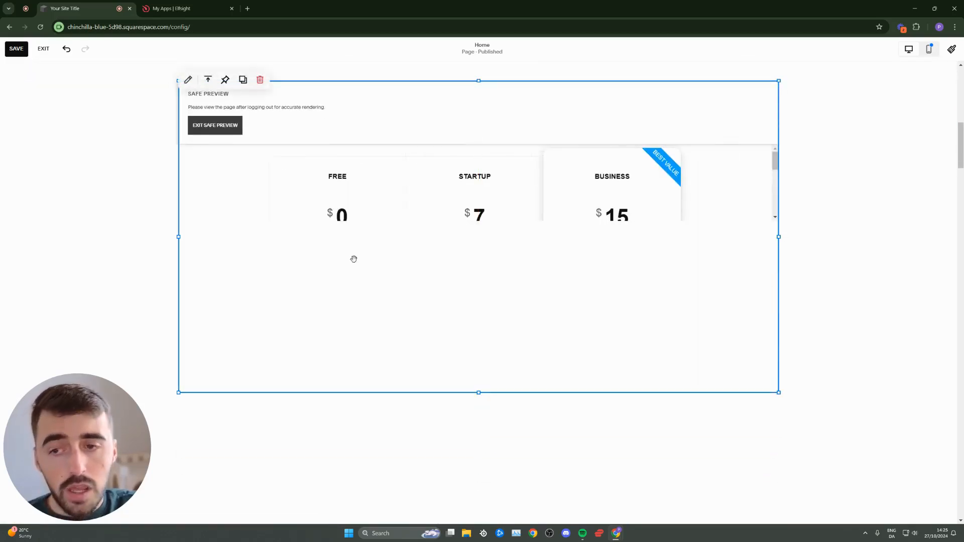
{"action": "scroll", "coordinate": [587, 219], "scroll_direction": "up", "scroll_amount": 2}
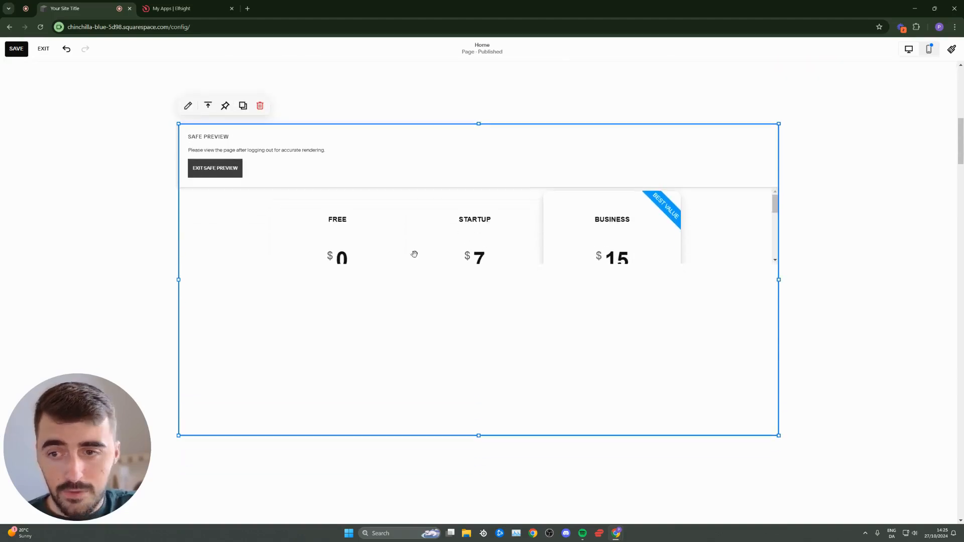
Save the Home page, exit editing, and check the embedded pricing table in the full-screen site preview.
{"action": "left_click", "coordinate": [22, 55]}
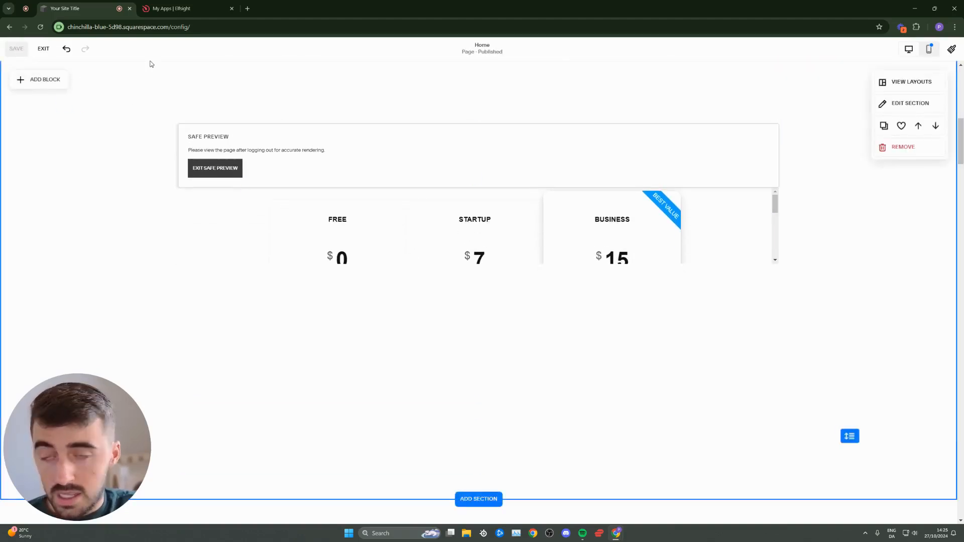
{"action": "left_click", "coordinate": [43, 49]}
{"action": "left_click", "coordinate": [952, 52]}
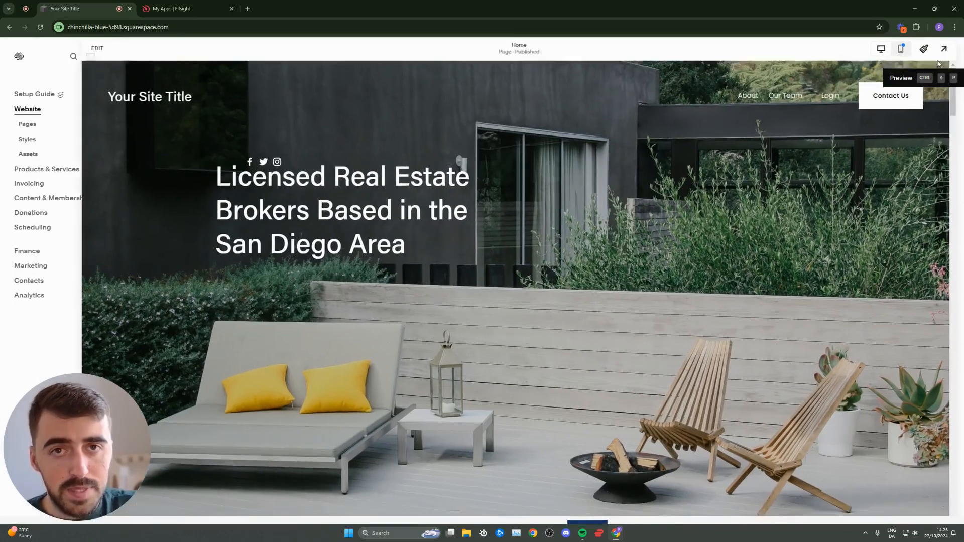
{"action": "scroll", "coordinate": [842, 221], "scroll_direction": "down", "scroll_amount": 8}
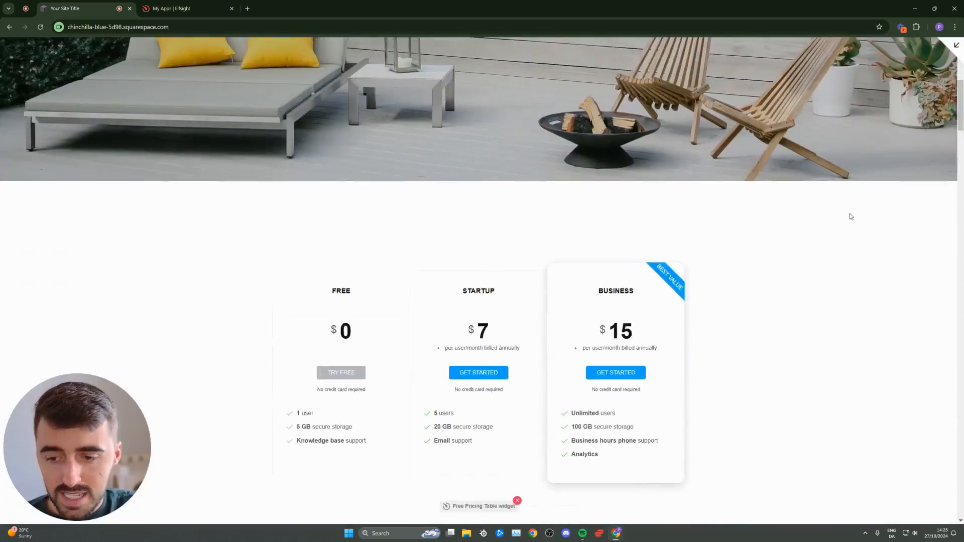
{"action": "mouse_move", "coordinate": [770, 248]}
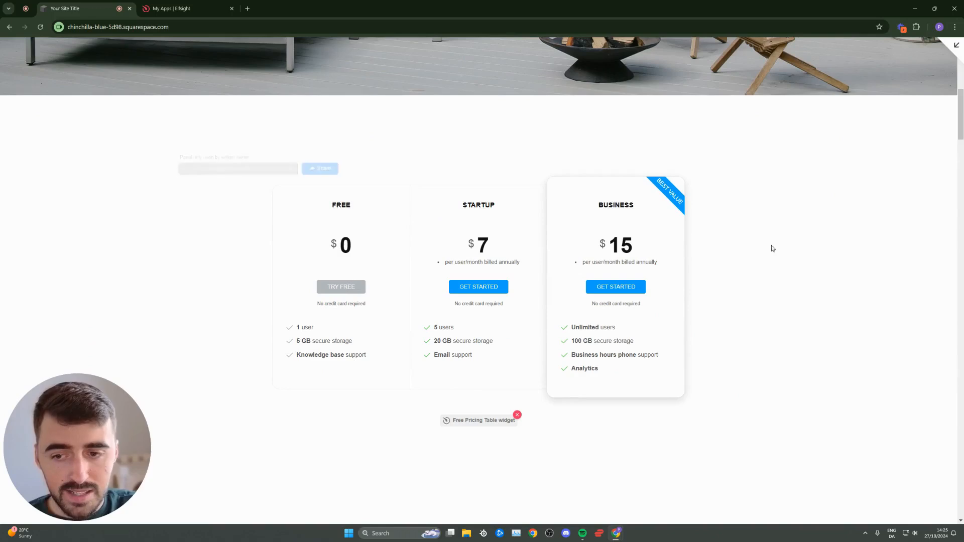